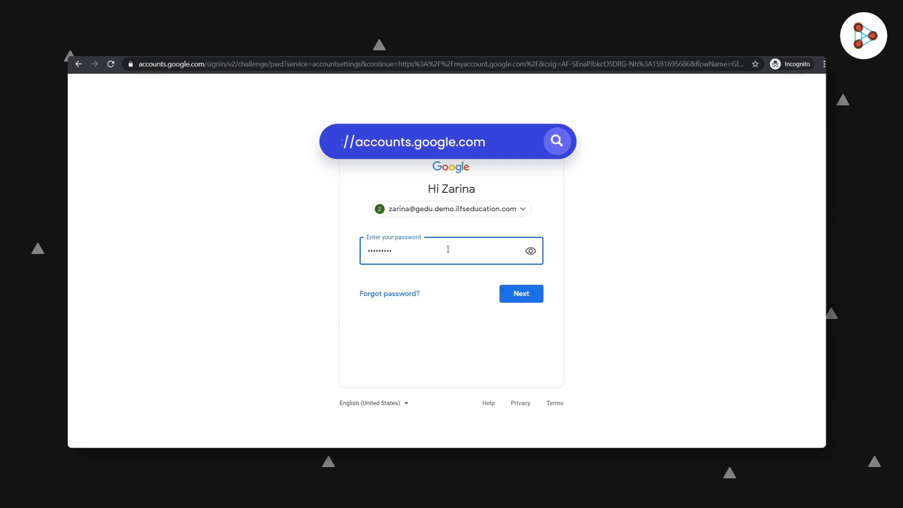
- Finish signing into the Google Account and open Classroom from the Google apps launcher
left_click(522, 292)
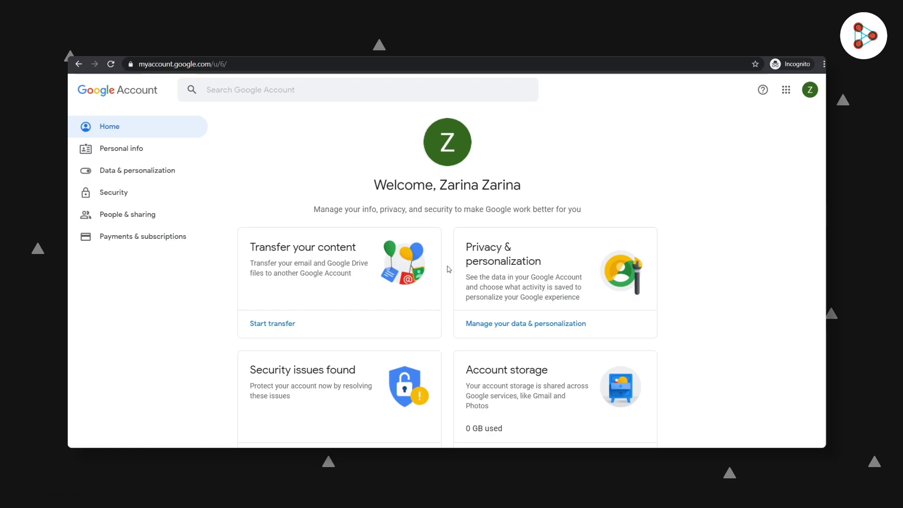
left_click(233, 66)
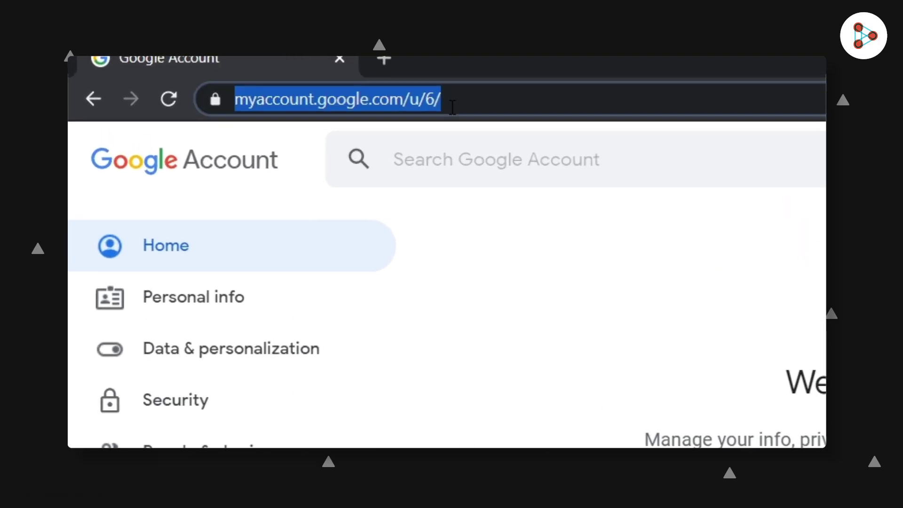
type("classroom.google.com")
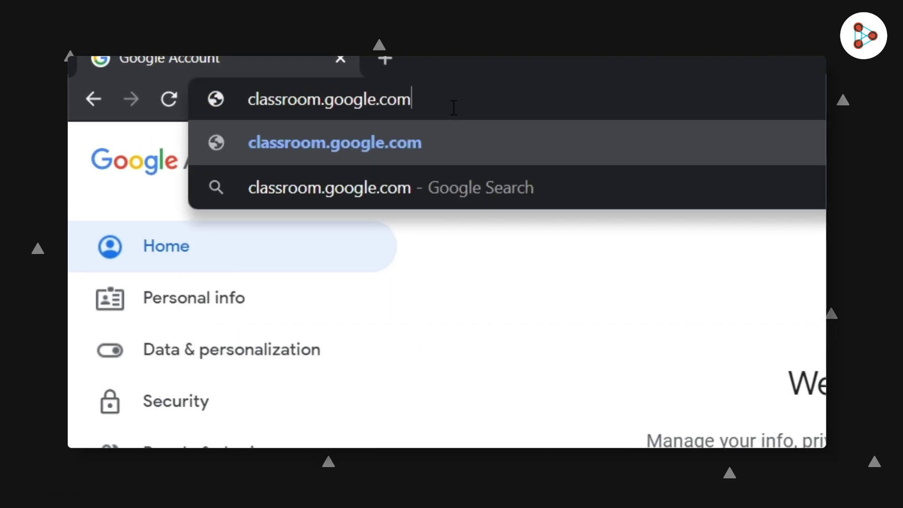
key("Return")
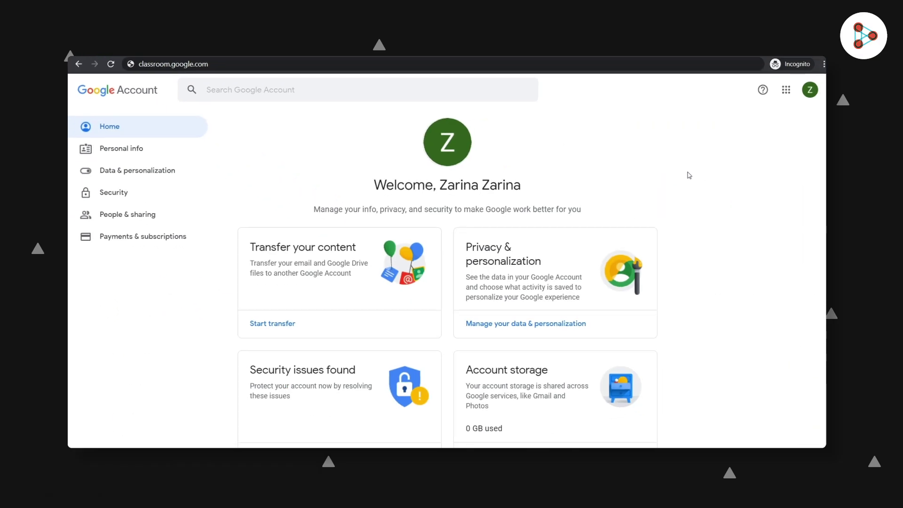
left_click(777, 106)
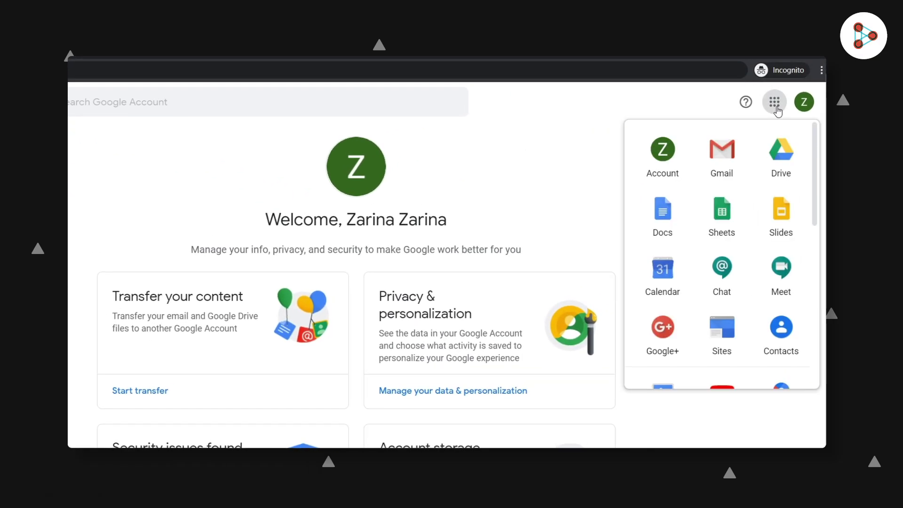
left_click_drag(814, 160, 820, 314)
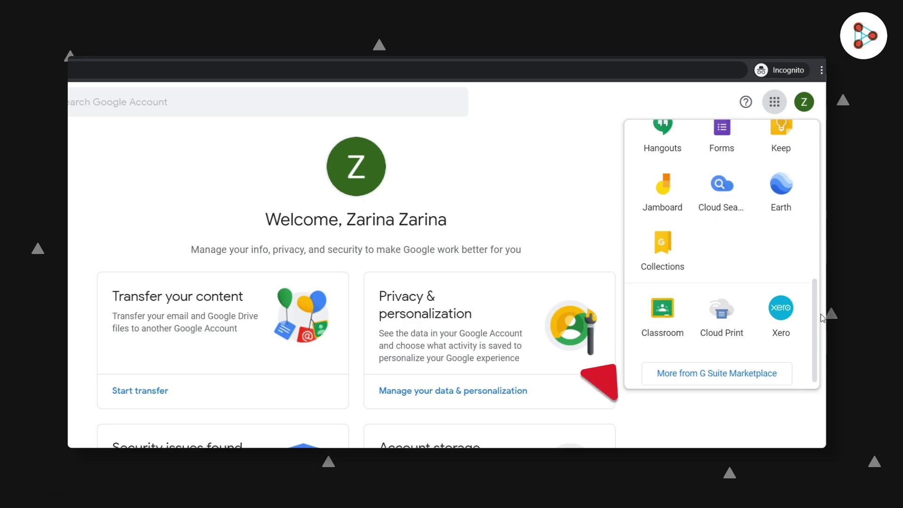
left_click(663, 311)
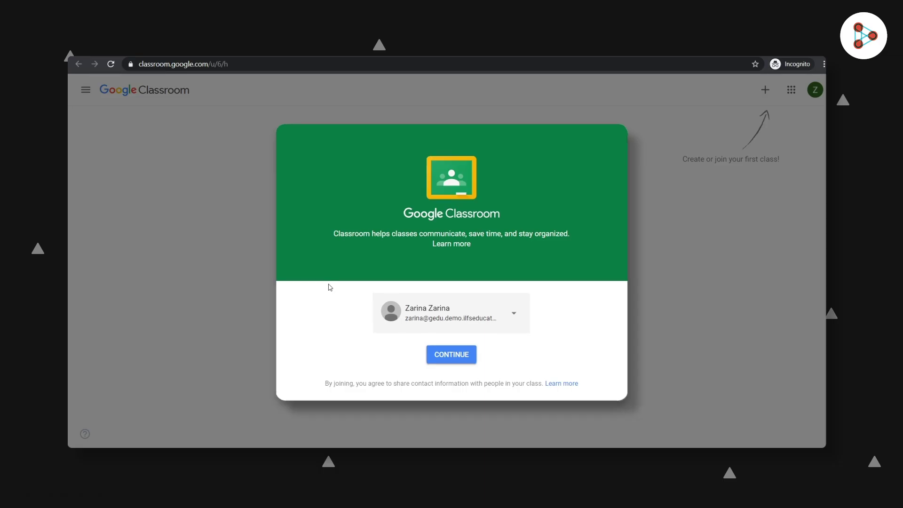
- Continue with the signed-in account and choose the teacher role
left_click(455, 355)
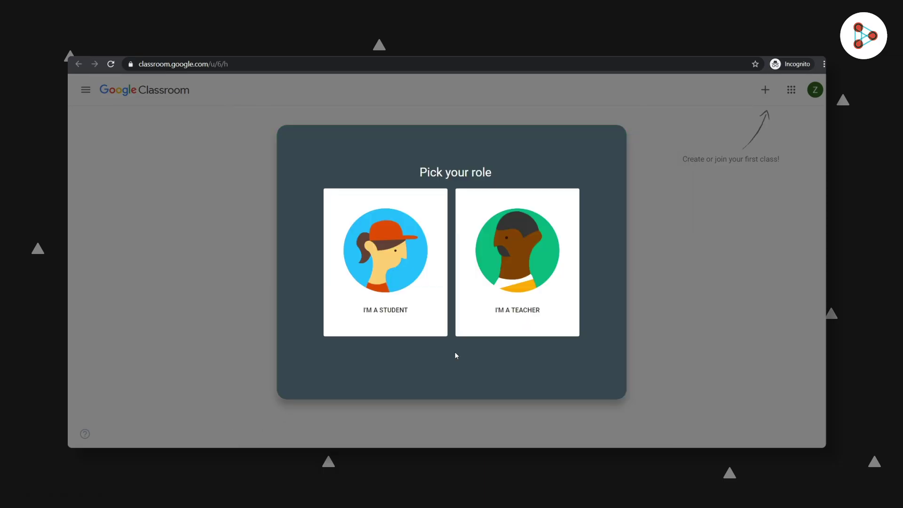
left_click(517, 266)
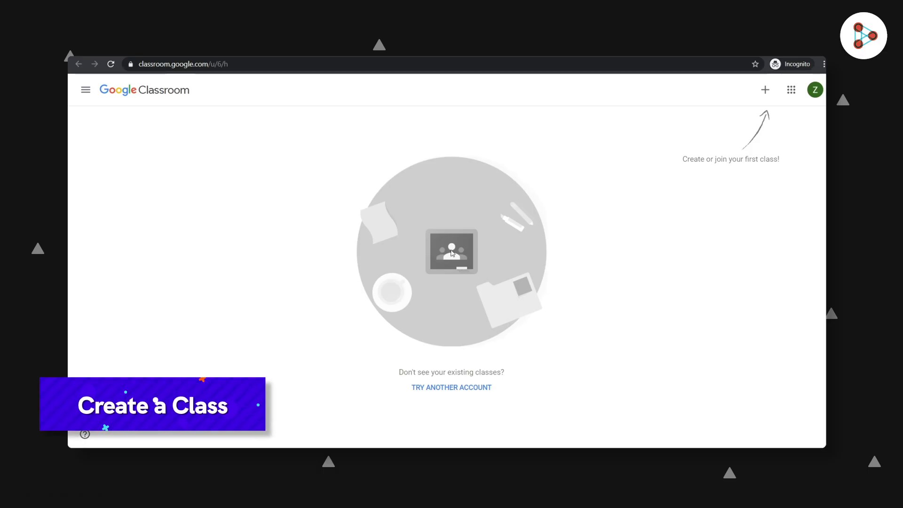
- Create the class 'Std. 8A - Mathematics' with subject Mathematics
left_click(767, 91)
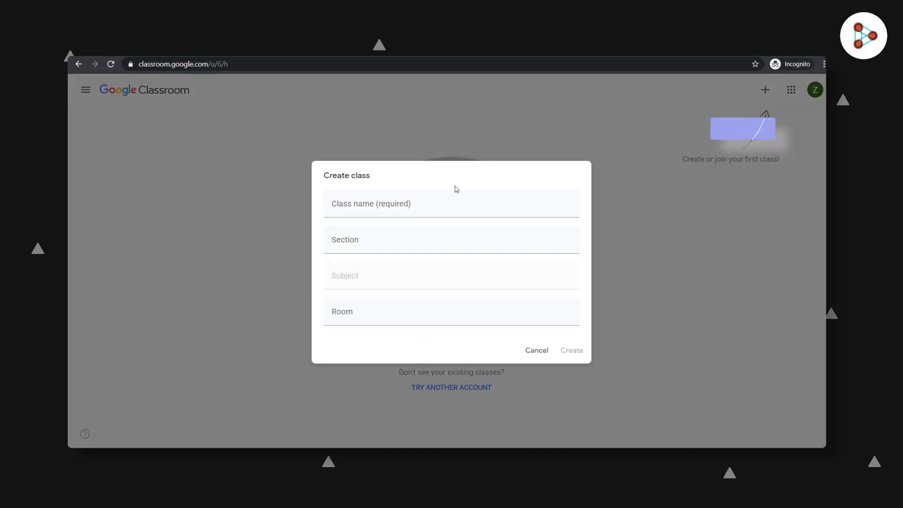
left_click(391, 205)
type("Std. 8A - Mathematics")
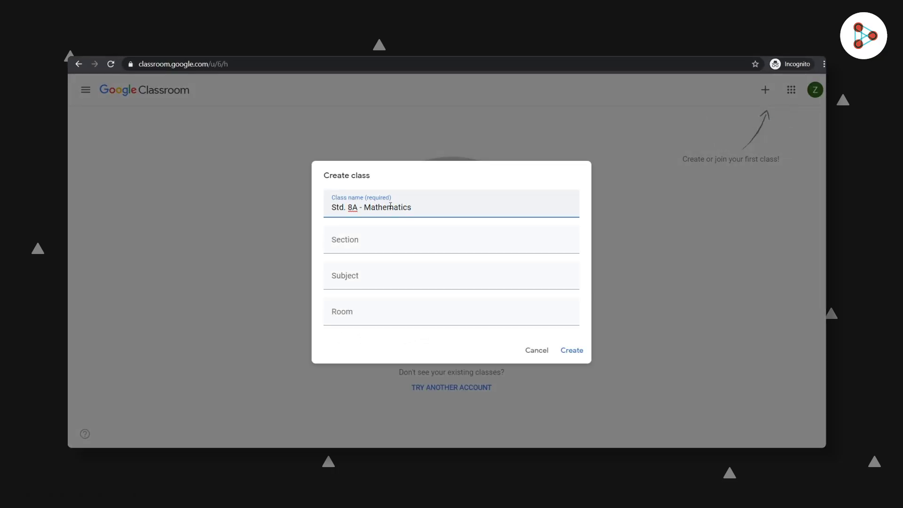
left_click(393, 278)
type("Mathematics")
left_click(365, 322)
left_click(570, 350)
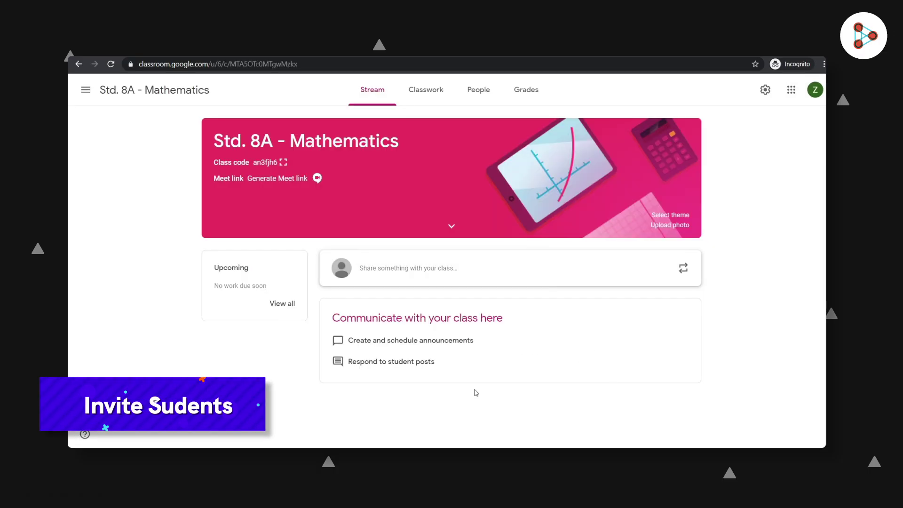
- Display the class code full screen, then join the class as the student by pasting it
left_click(284, 163)
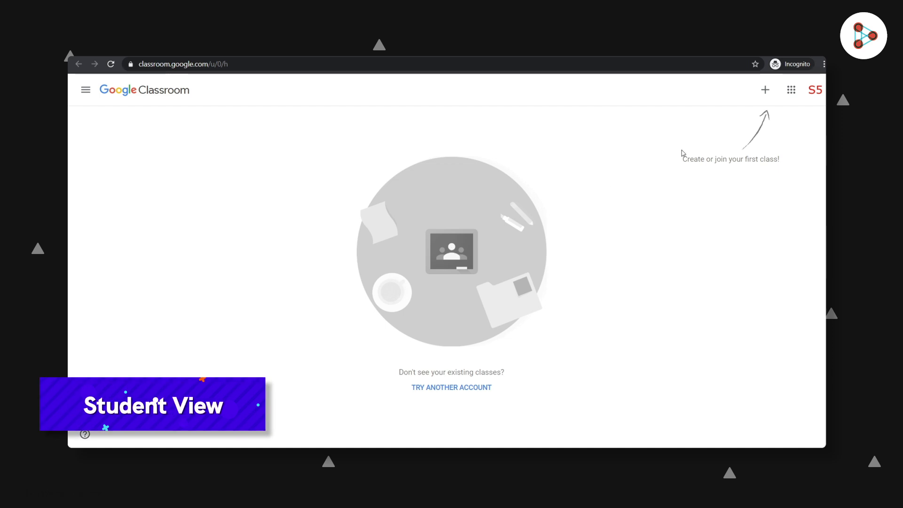
left_click(765, 91)
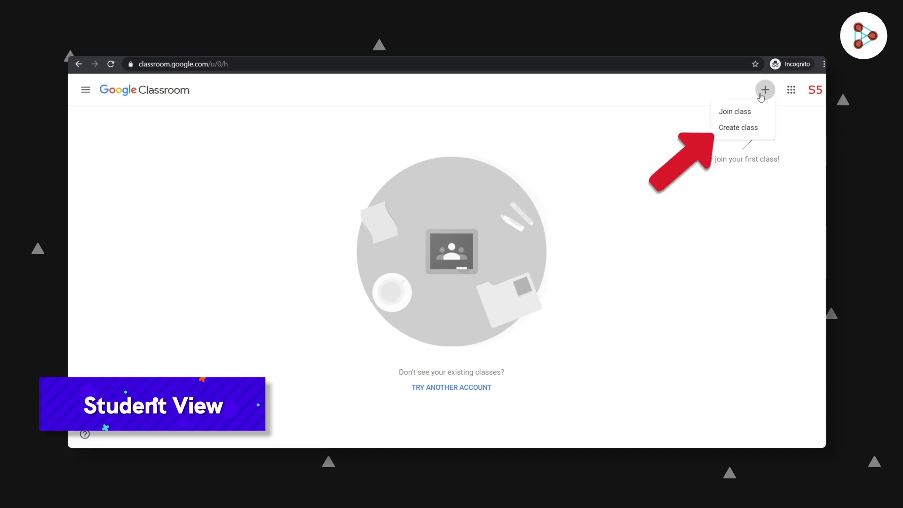
left_click(746, 113)
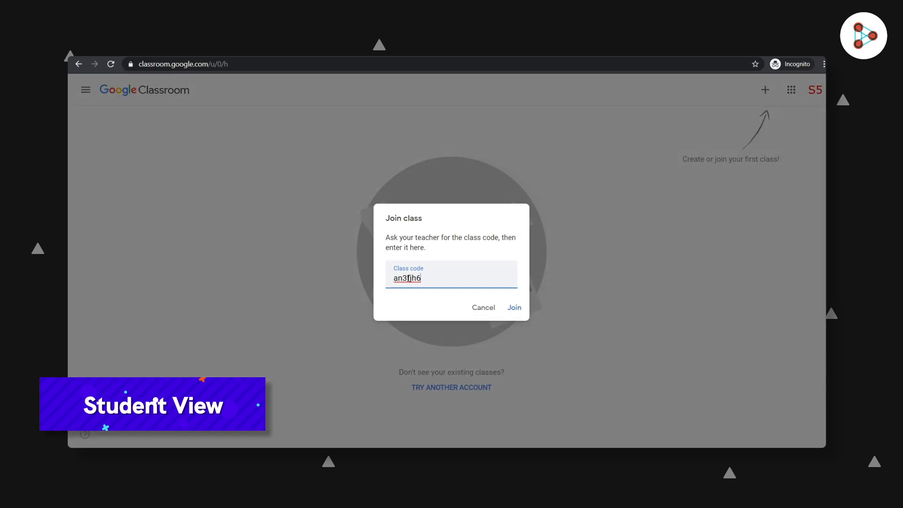
left_click(516, 308)
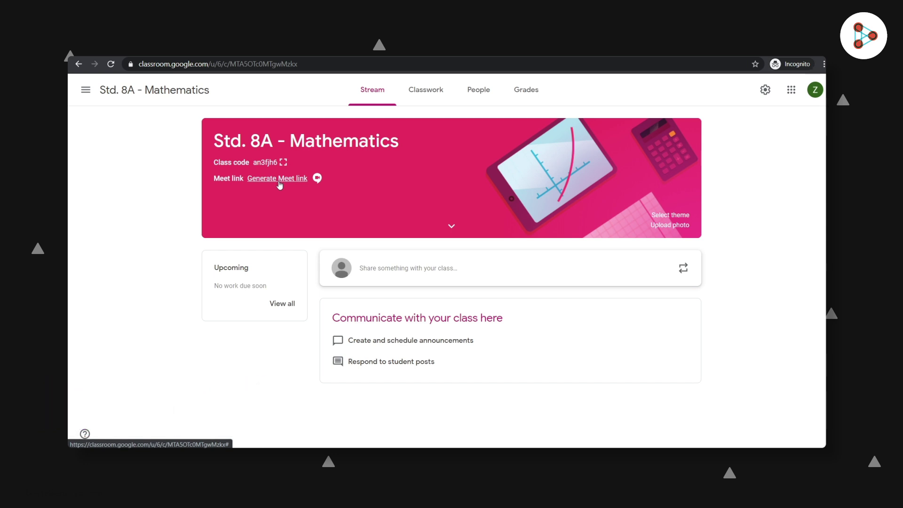
- Try the new post's audience and attachment options without posting, then go to Classwork
left_click(391, 272)
left_click(476, 291)
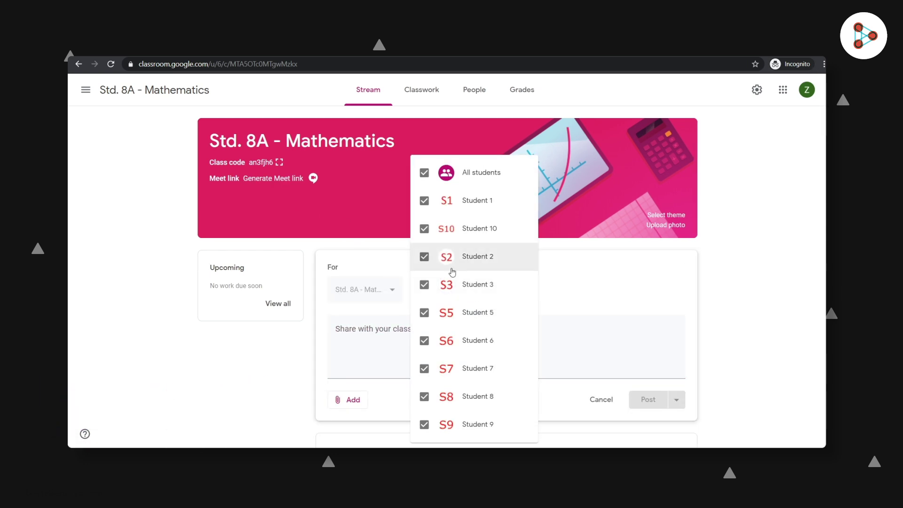
left_click(424, 257)
left_click(424, 285)
left_click(424, 259)
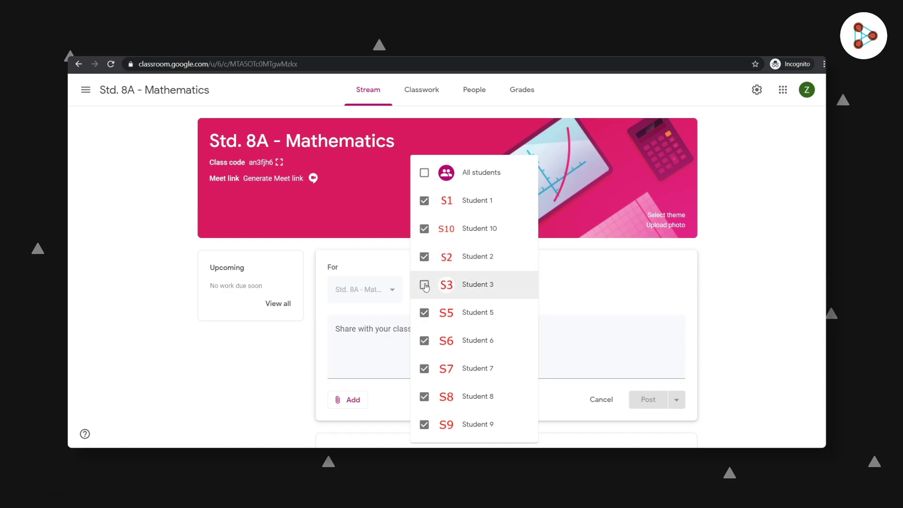
left_click(574, 268)
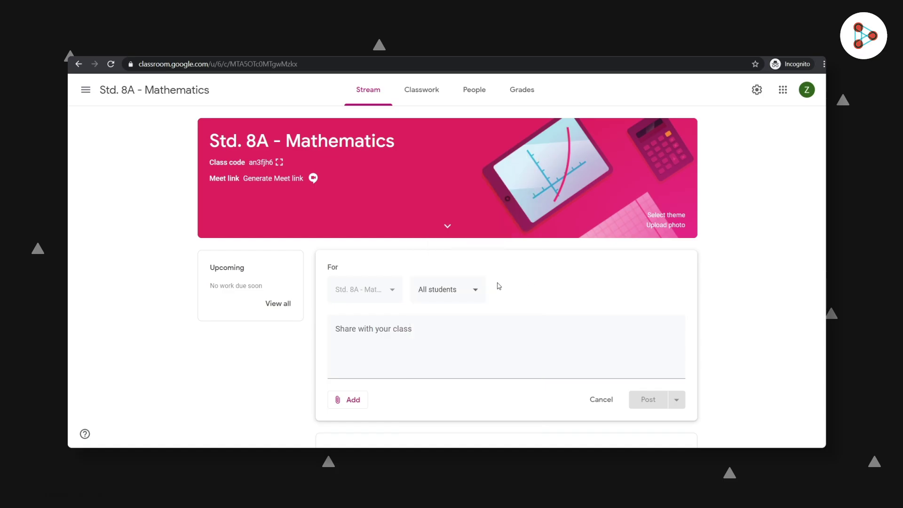
left_click(353, 400)
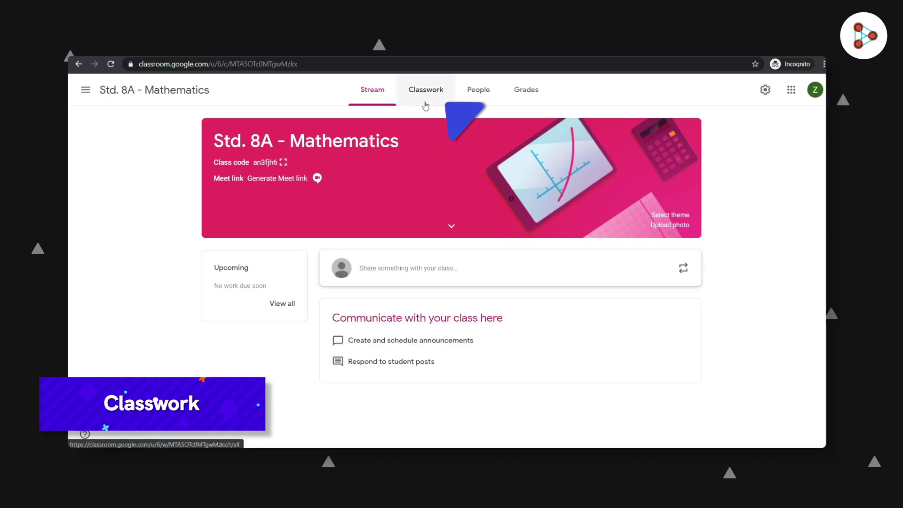
left_click(424, 103)
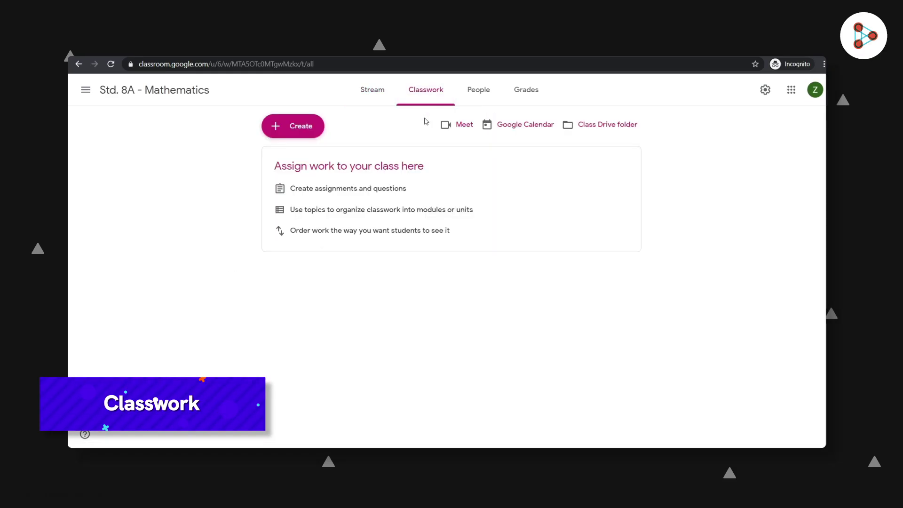
left_click(274, 134)
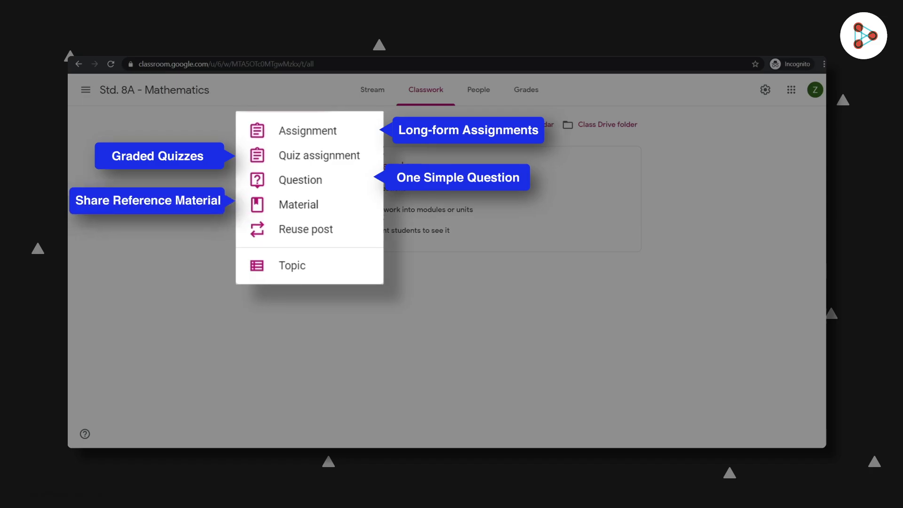
left_click(452, 197)
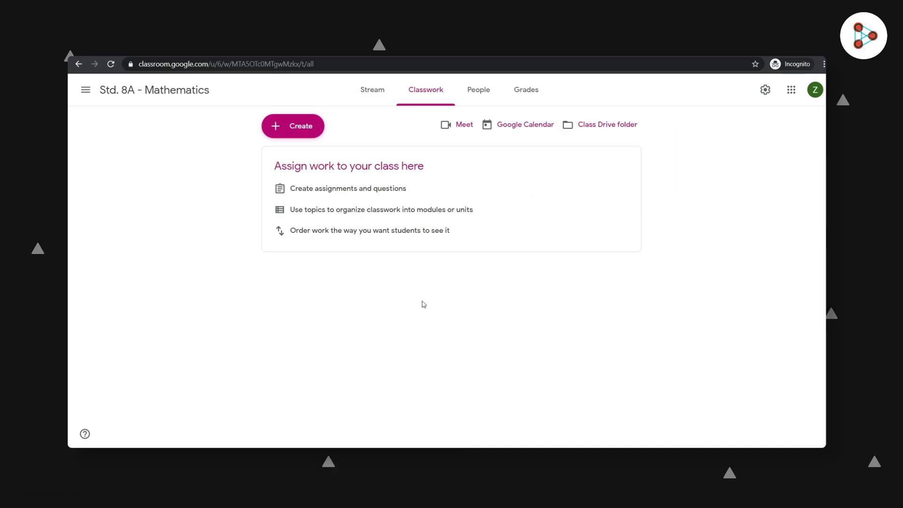
- Open the People tab and look through the class's teachers and students
left_click(479, 100)
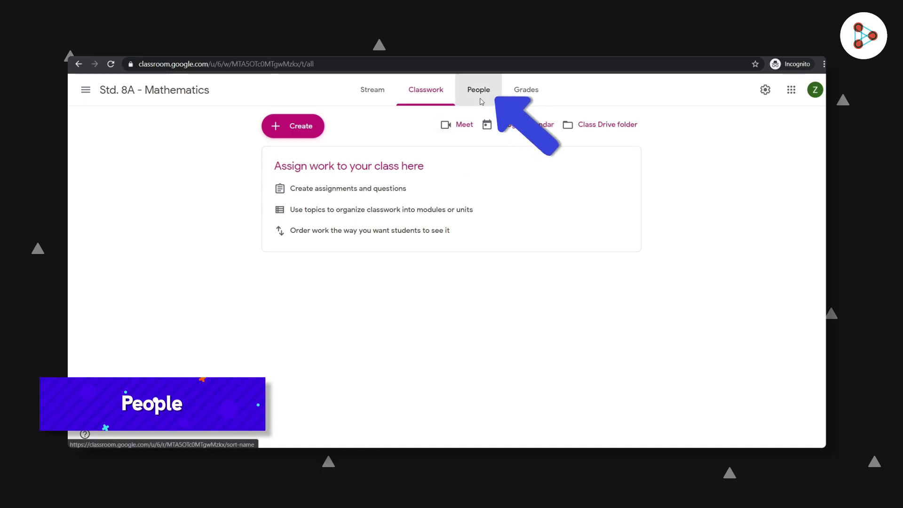
scroll(478, 120, "down", 1)
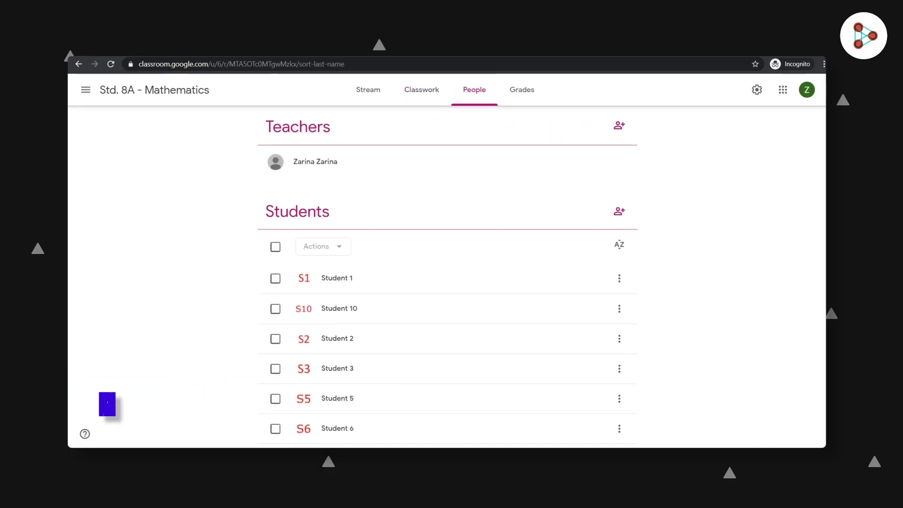
scroll(378, 209, "down", 1)
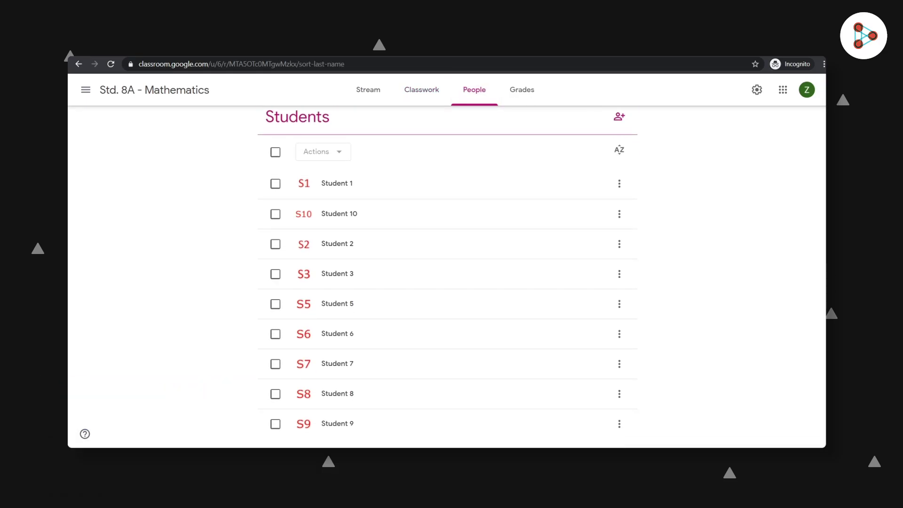
scroll(378, 209, "up", 2)
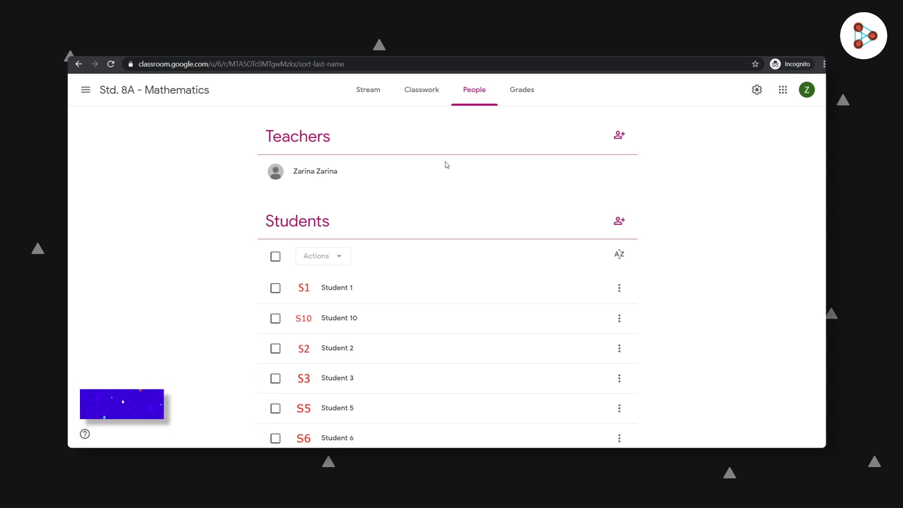
- Invite Student 11 to the class using the student's e-mail address
left_click(618, 221)
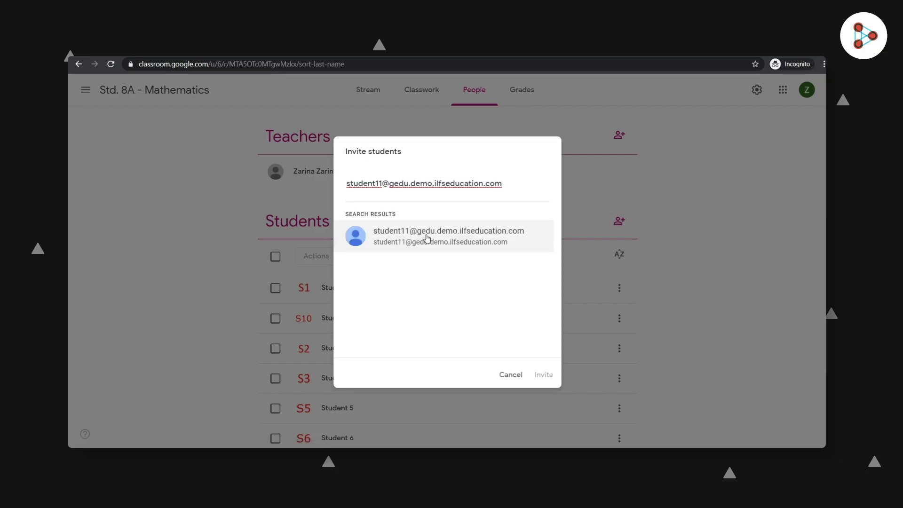
left_click(428, 237)
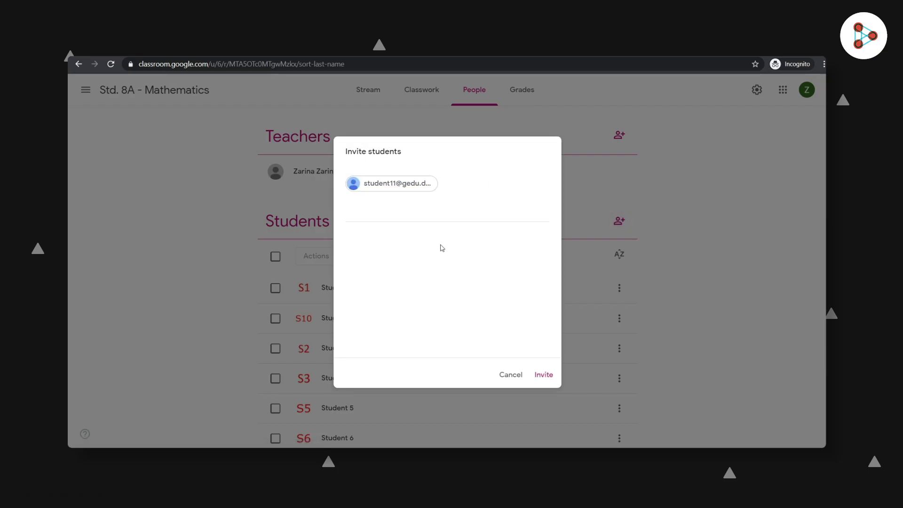
left_click(544, 374)
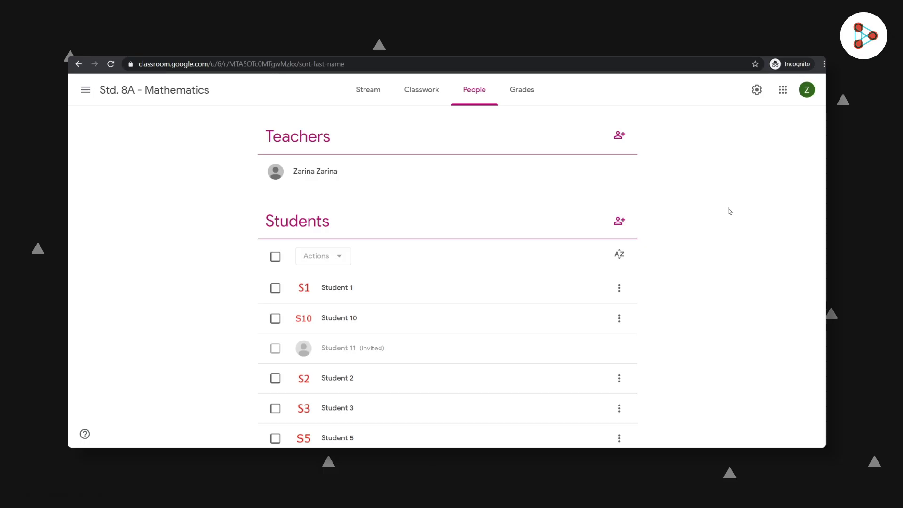
left_click(275, 257)
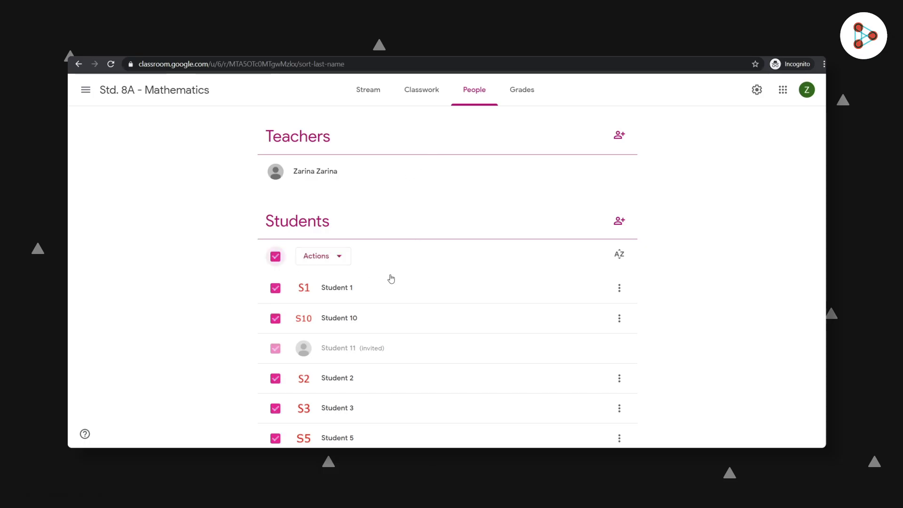
left_click(348, 262)
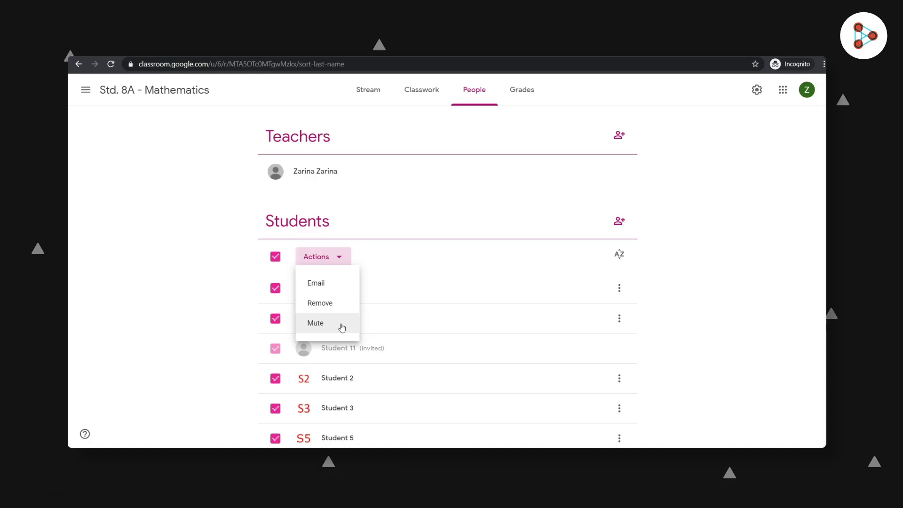
left_click(340, 258)
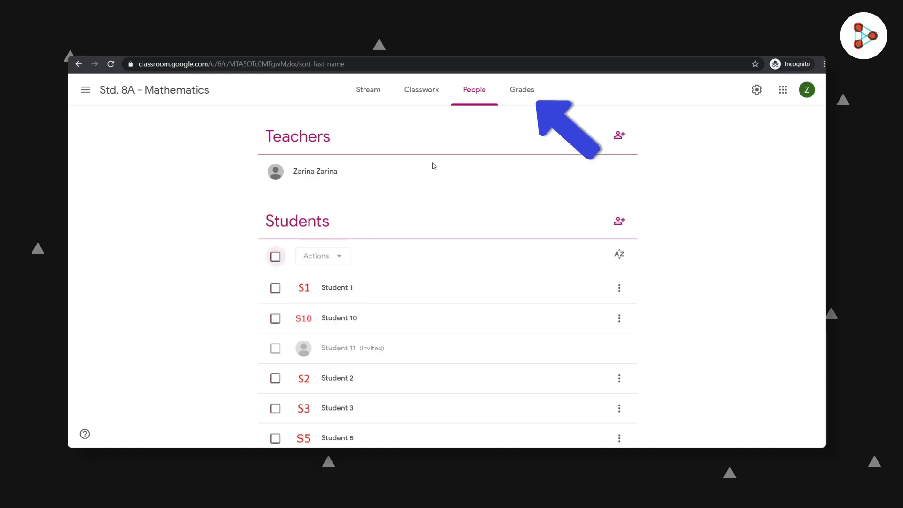